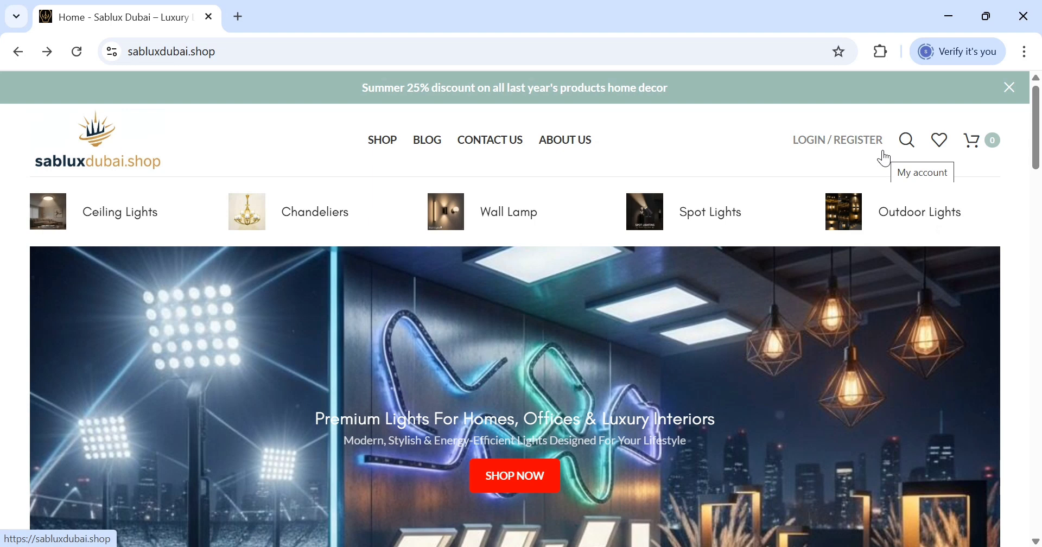
- Open the store's sign-in form, try its username and password fields, and choose to create an account
left_click(825, 138)
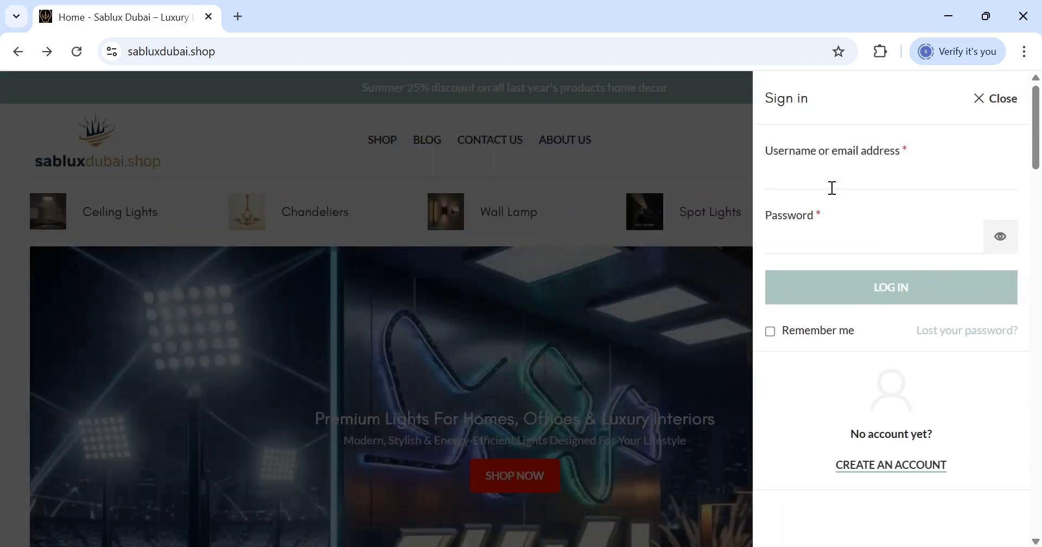
left_click(818, 172)
left_click(818, 221)
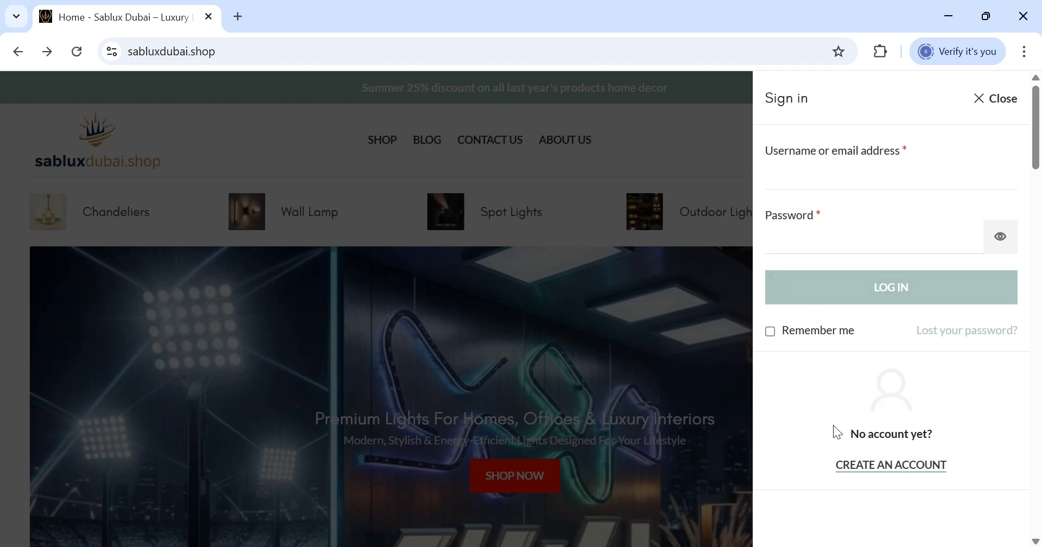
left_click(885, 470)
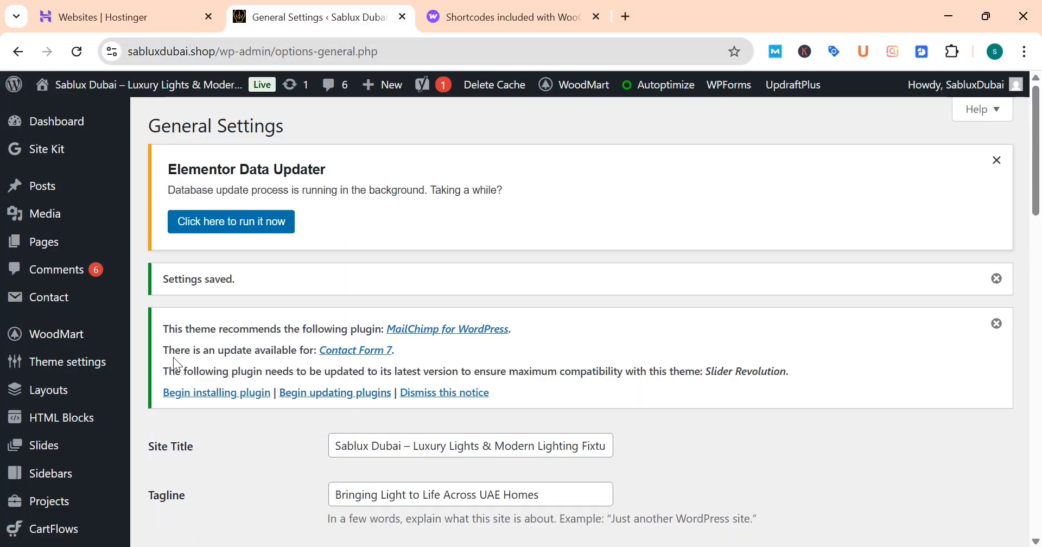
- Open the site's General Settings in the WordPress admin
mouse_move(101, 180)
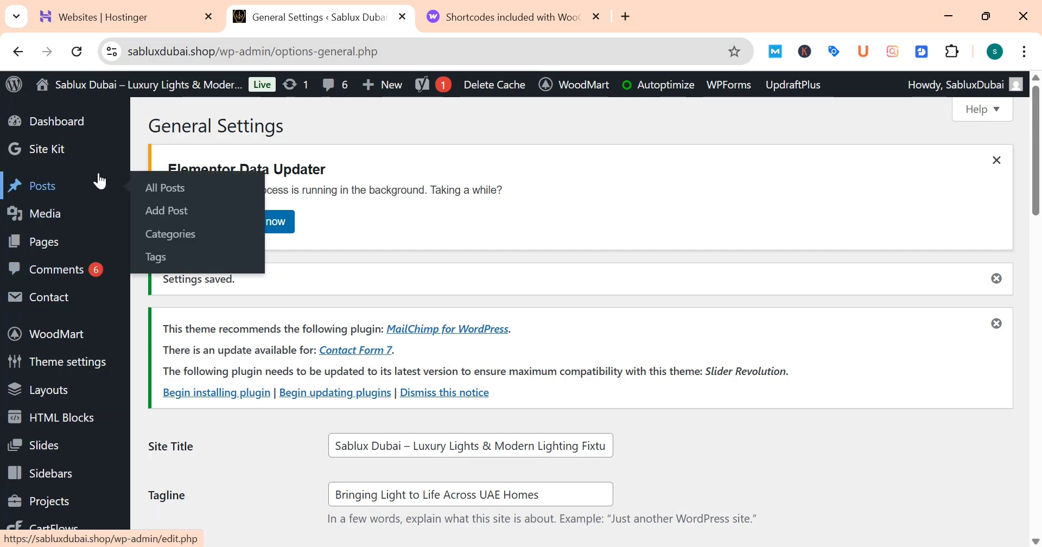
scroll(83, 185, "down", 3)
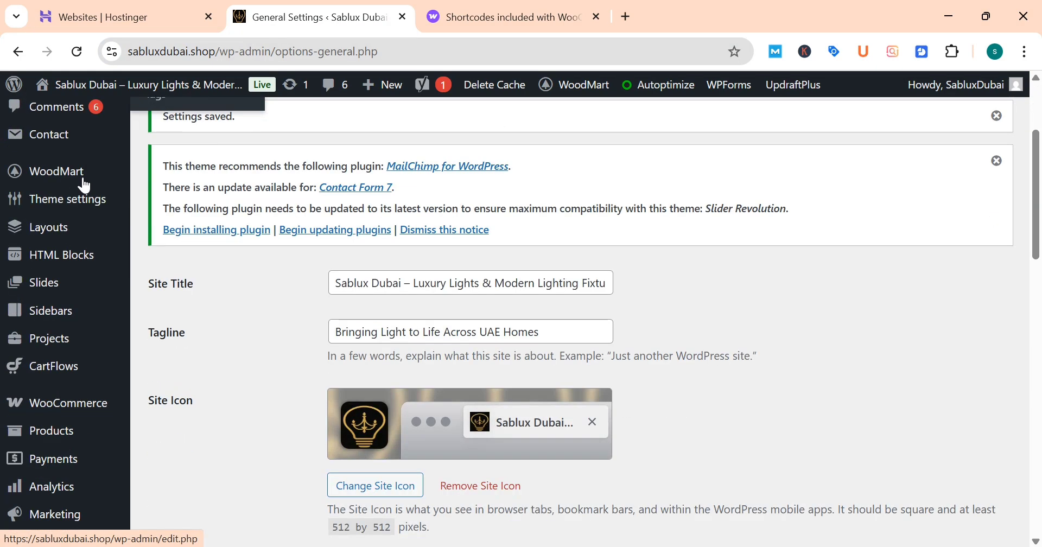
scroll(84, 185, "down", 6)
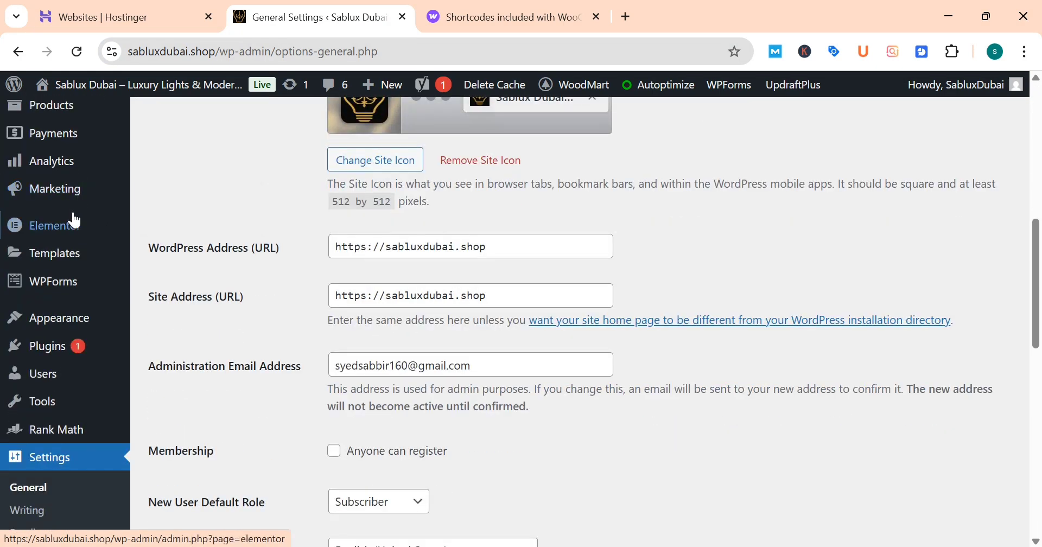
scroll(75, 221, "down", 3)
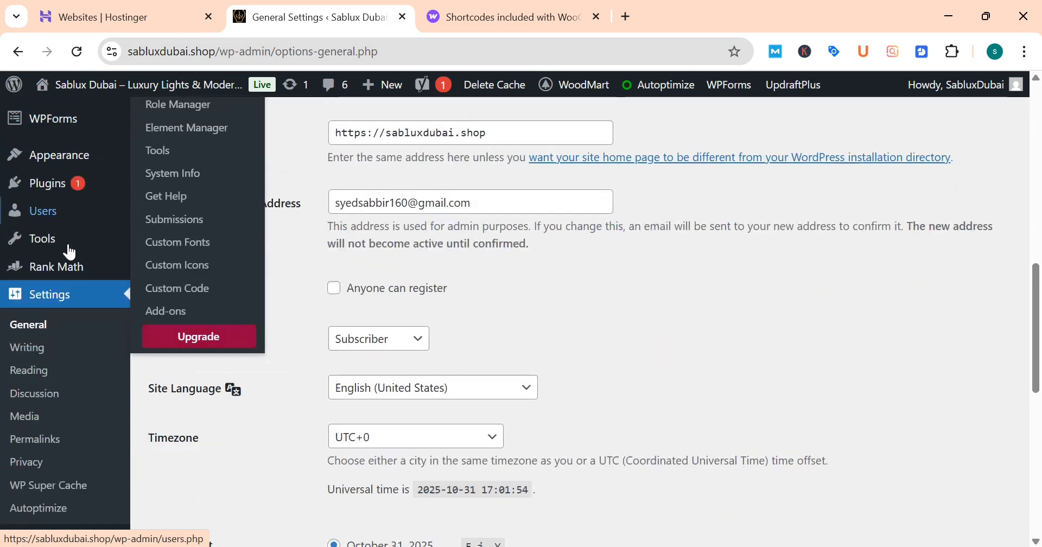
left_click(48, 335)
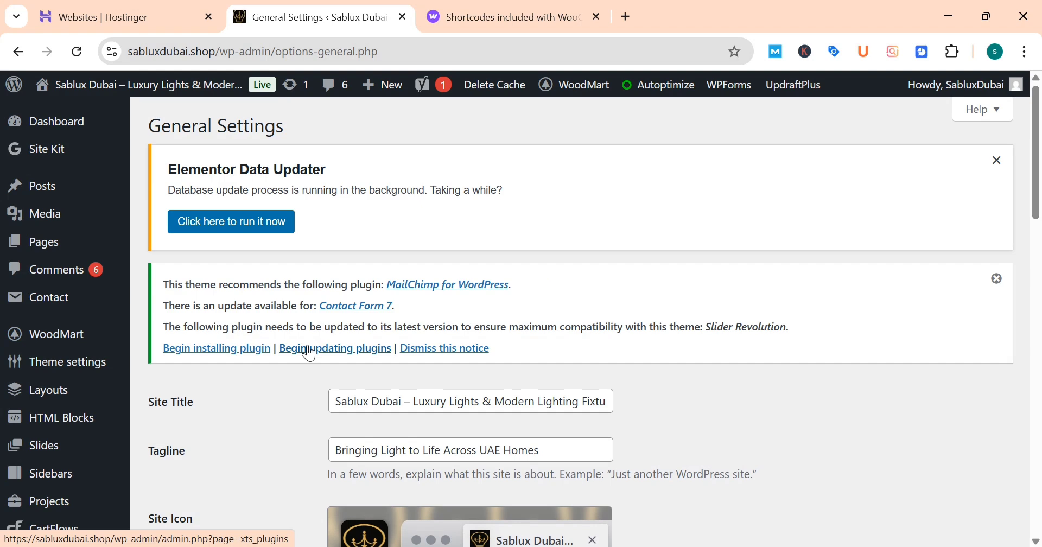
- Enable the membership option "Anyone can register" and save the general settings
scroll(309, 352, "down", 10)
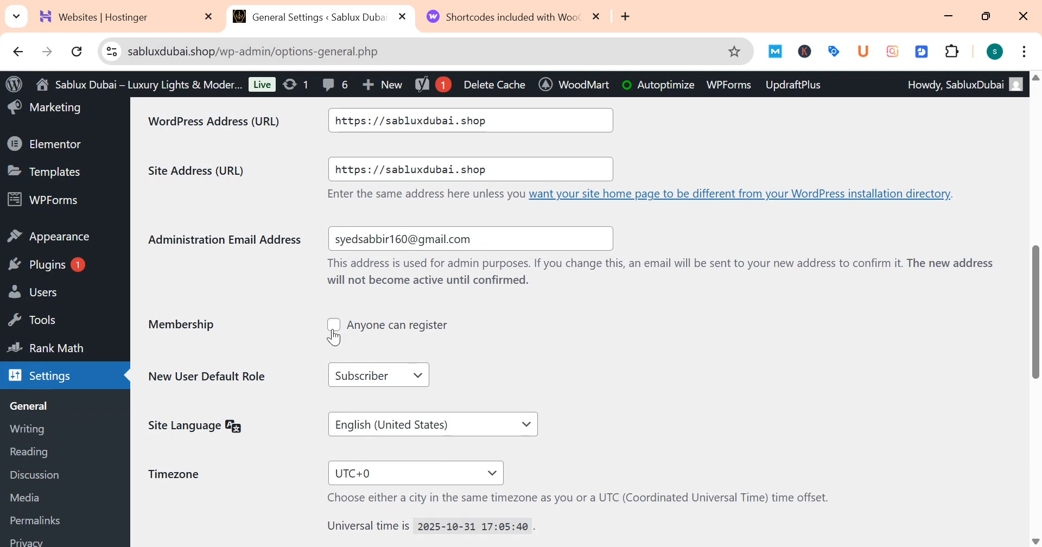
left_click(333, 331)
scroll(335, 334, "down", 6)
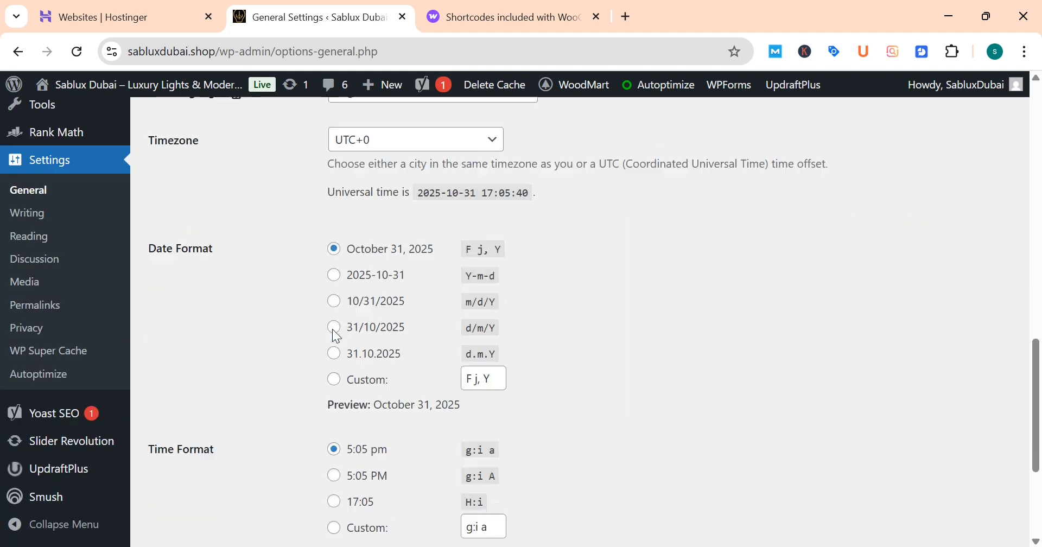
scroll(336, 337, "down", 4)
left_click(184, 465)
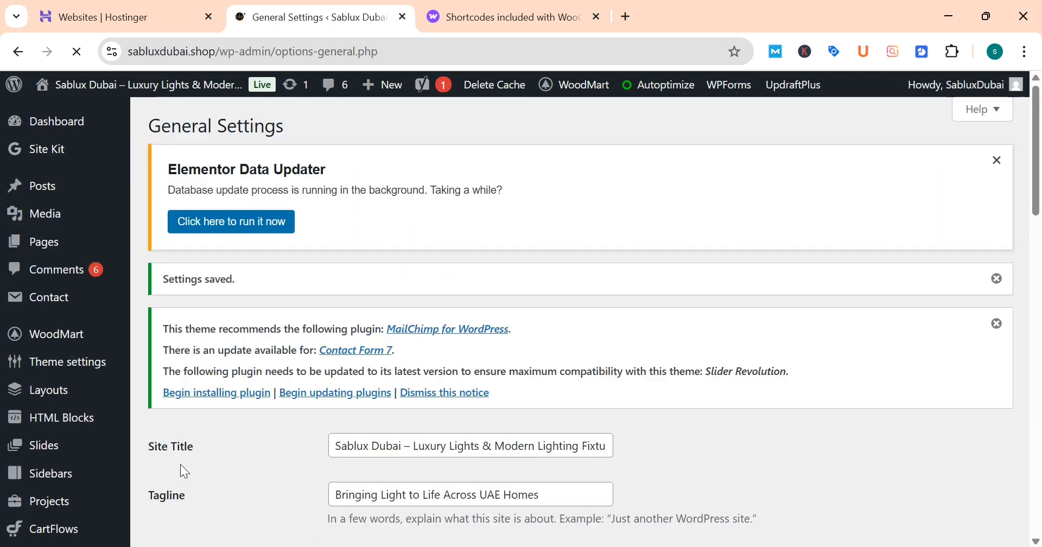
- Open the list of all site pages and look through the existing pages for an account page
mouse_move(99, 331)
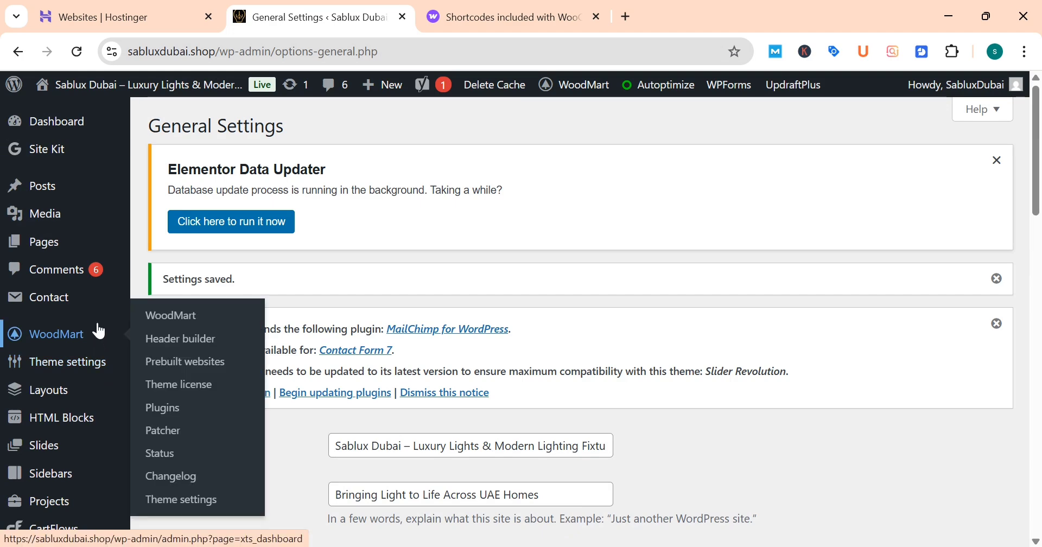
mouse_move(74, 247)
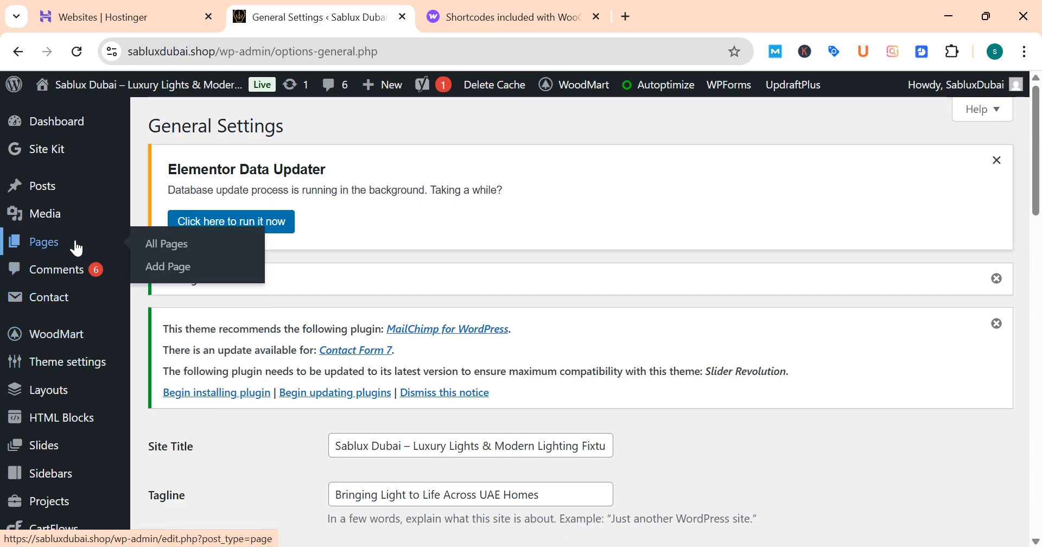
left_click(143, 250)
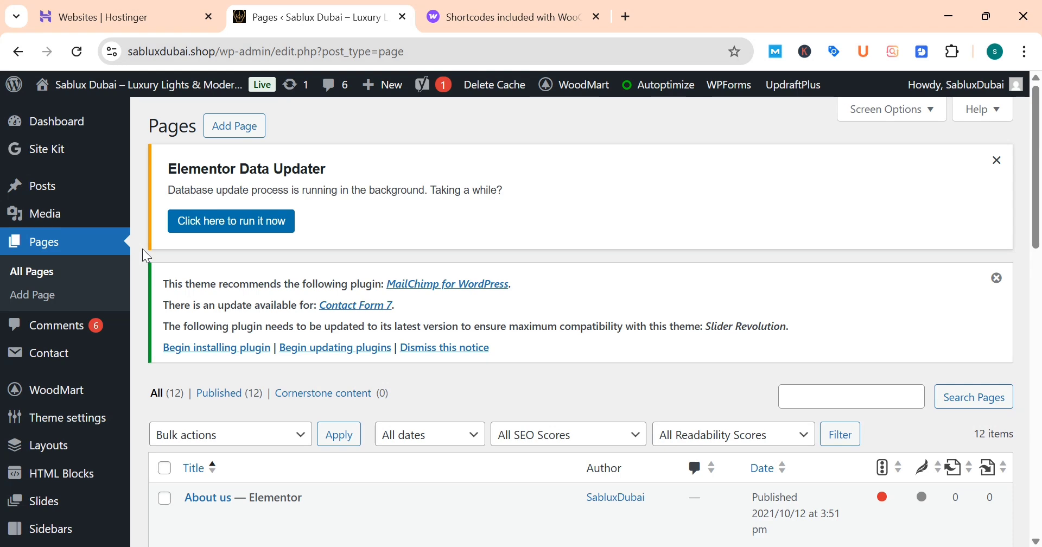
scroll(240, 255, "down", 3)
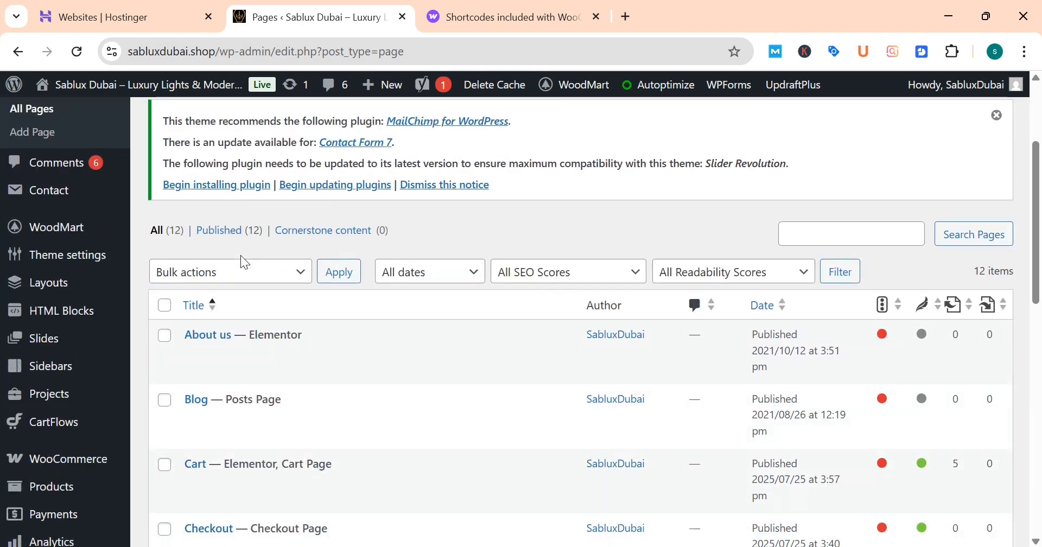
scroll(241, 256, "down", 7)
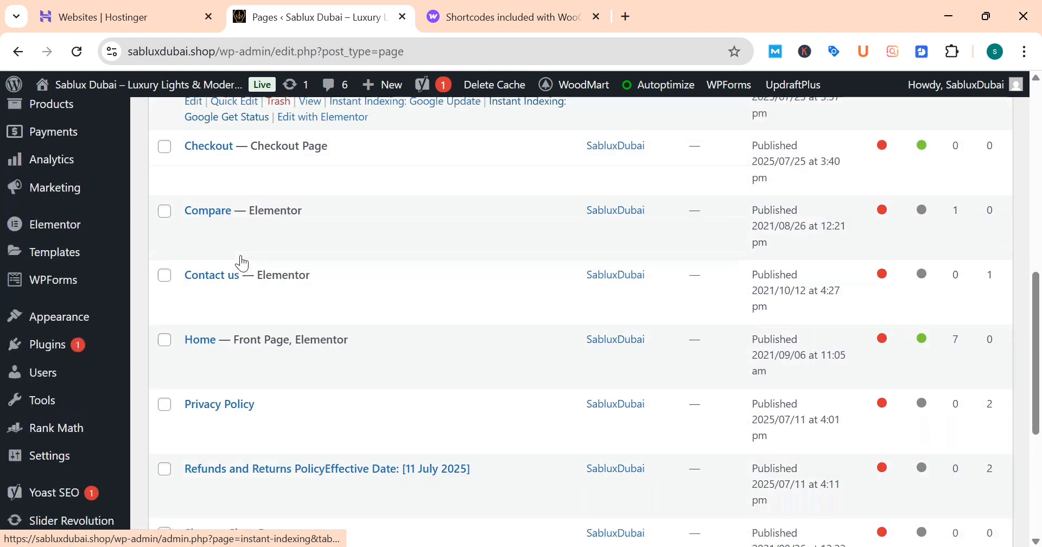
scroll(217, 402, "down", 5)
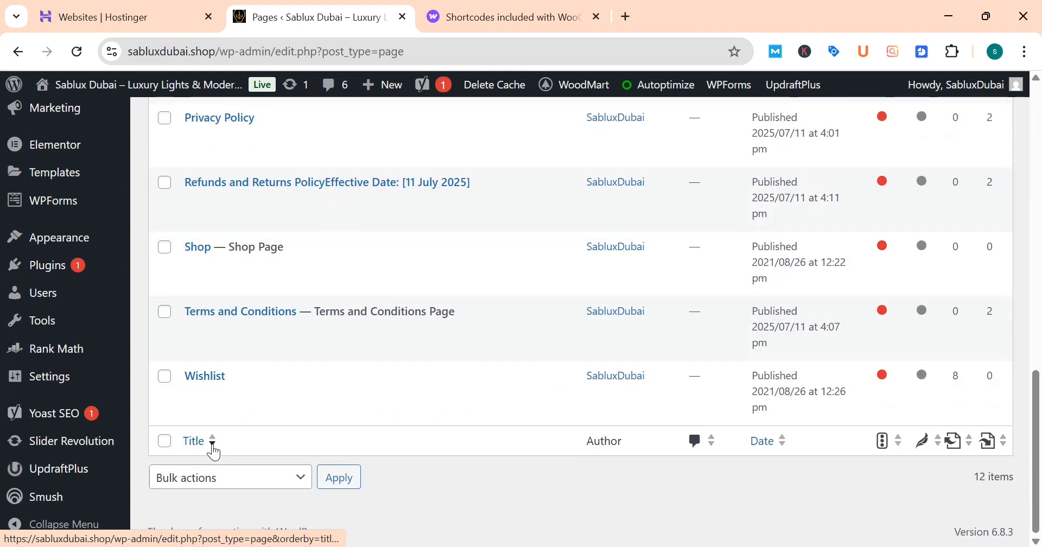
scroll(214, 452, "up", 13)
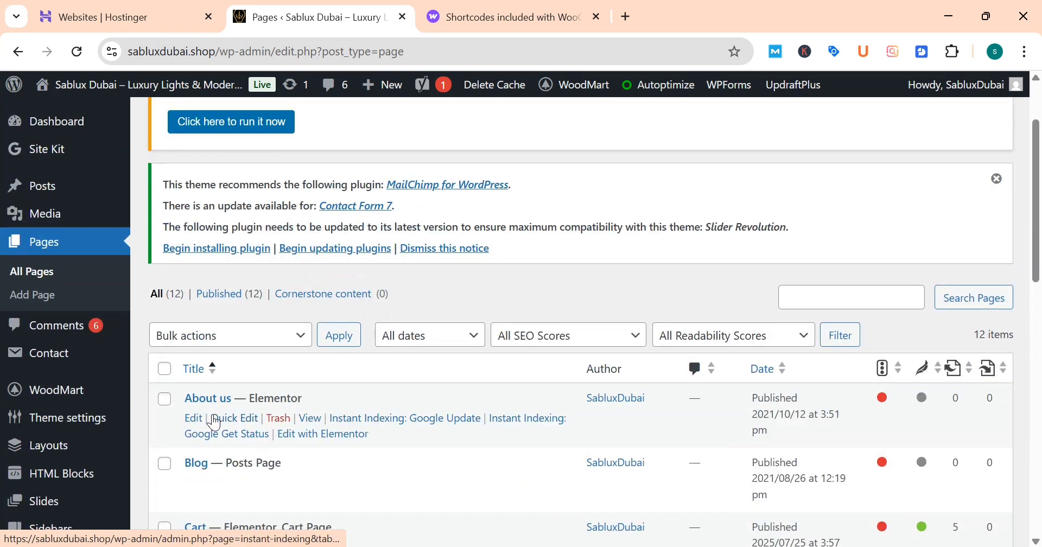
scroll(214, 380, "up", 2)
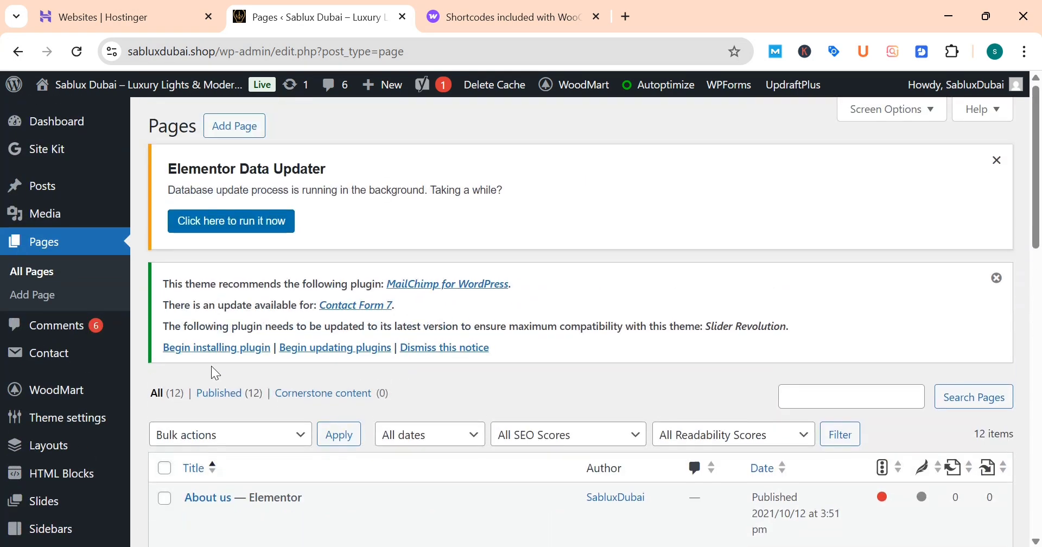
- Create a new page titled "My Account"
left_click(242, 139)
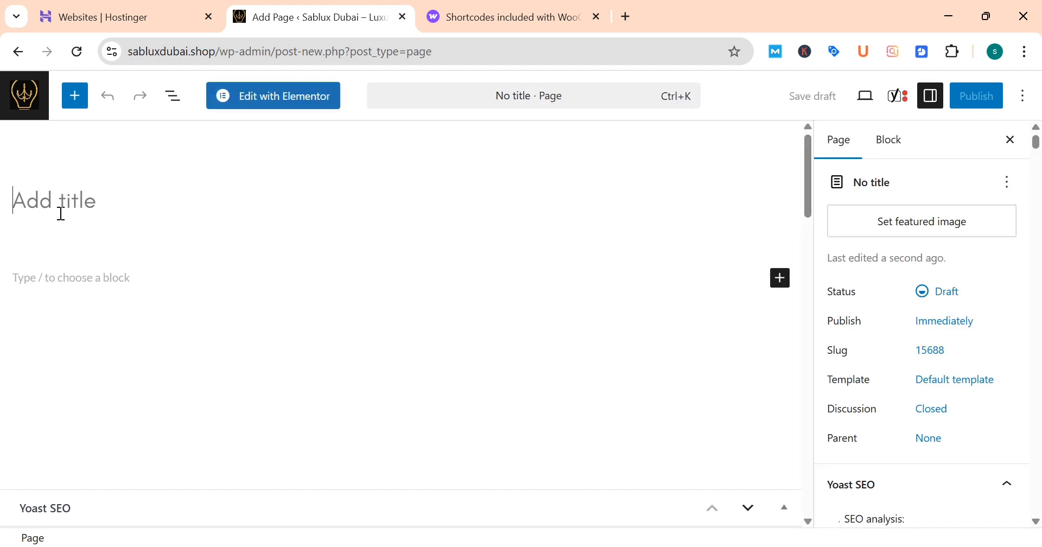
type("M")
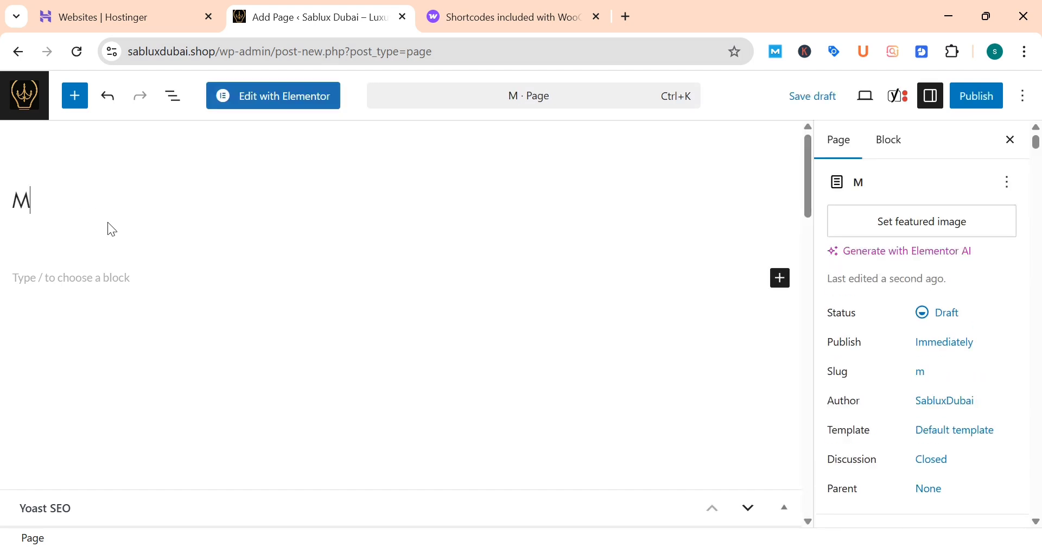
type("y Acc")
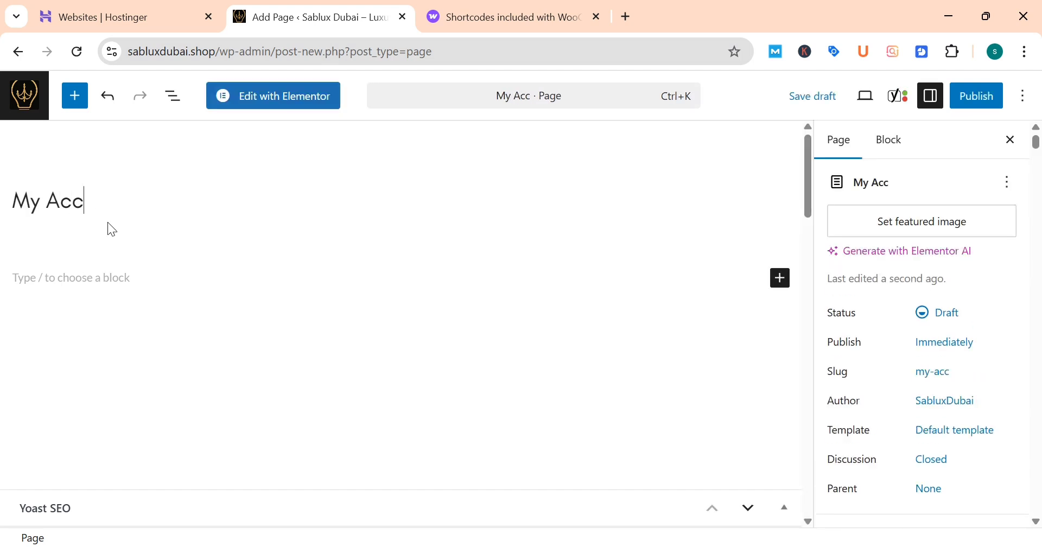
type("ount")
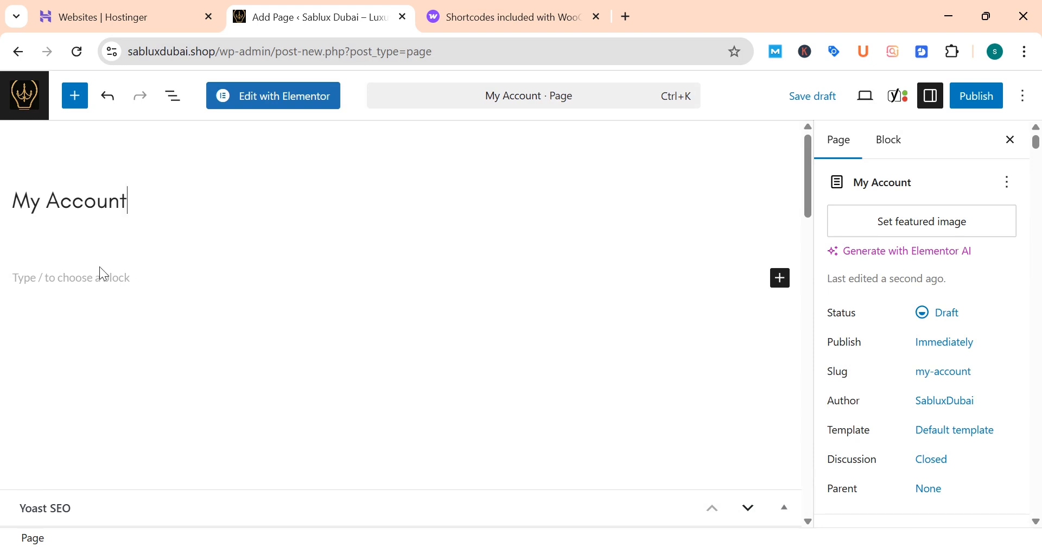
- Copy the [woocommerce_my_account] shortcode from the WooCommerce shortcodes documentation
left_click(84, 286)
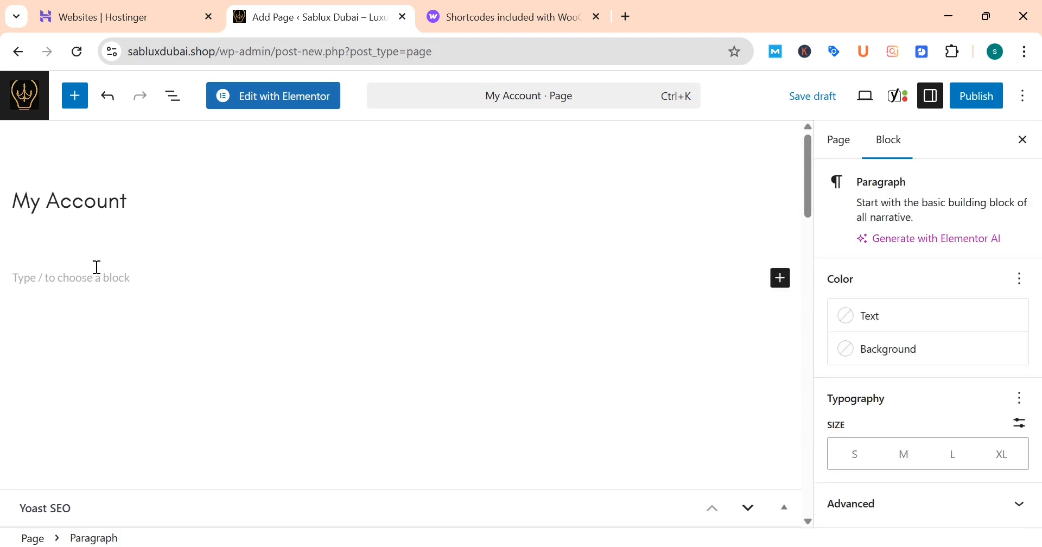
left_click(518, 8)
scroll(441, 159, "up", 4)
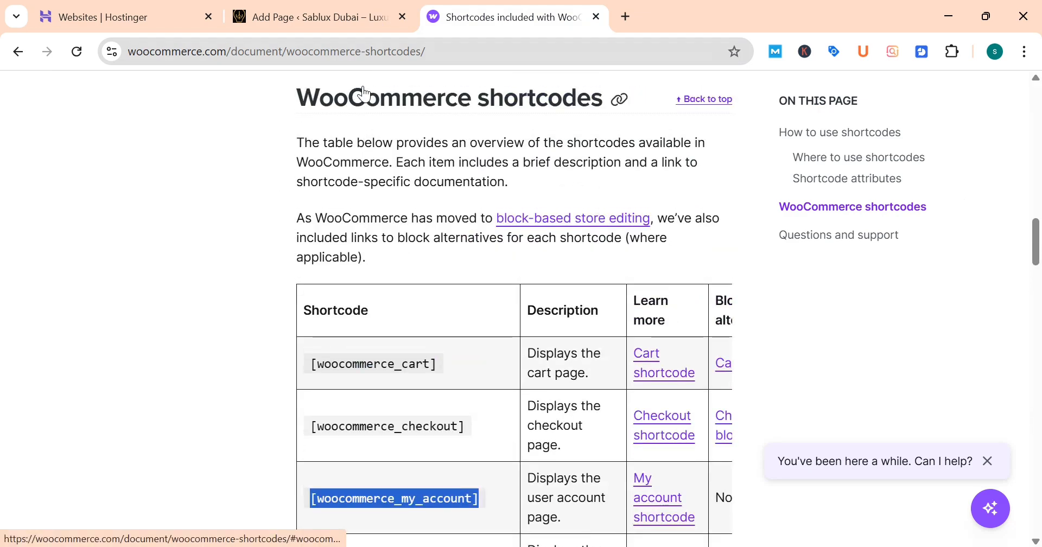
scroll(406, 209, "down", 2)
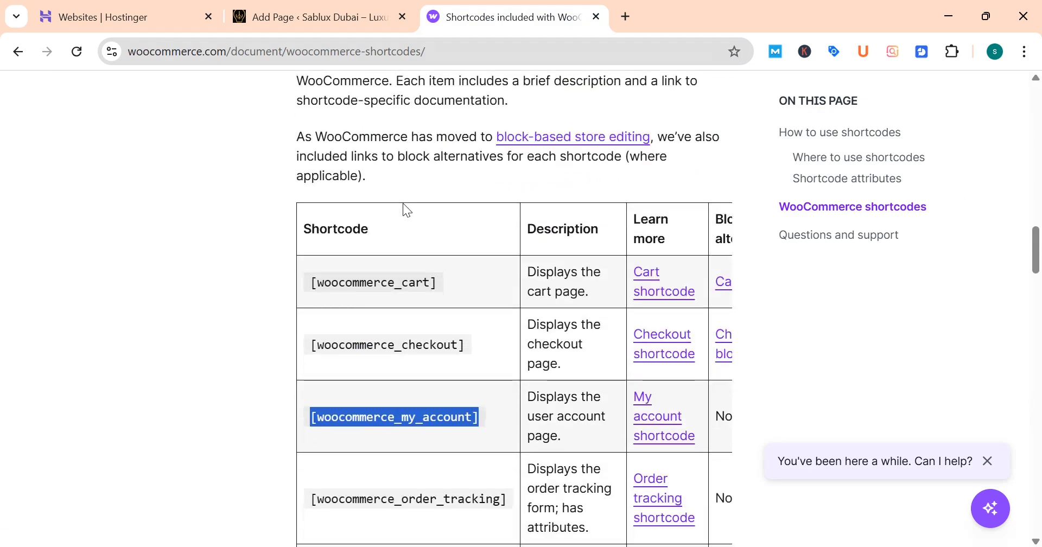
scroll(407, 210, "down", 2)
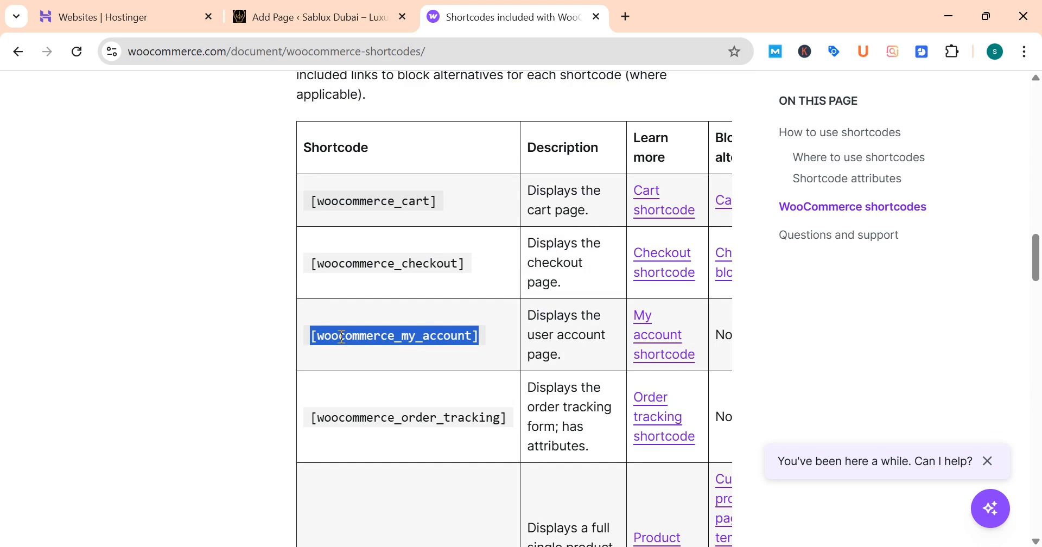
right_click(441, 342)
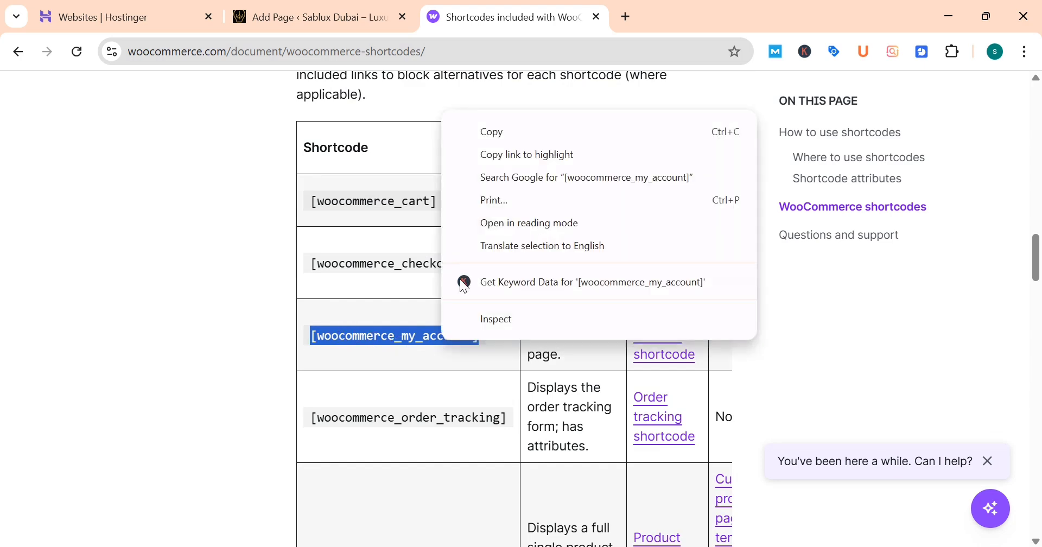
left_click(483, 137)
- Paste the [woocommerce_my_account] shortcode into the body of the My Account page and publish the page
left_click(309, 18)
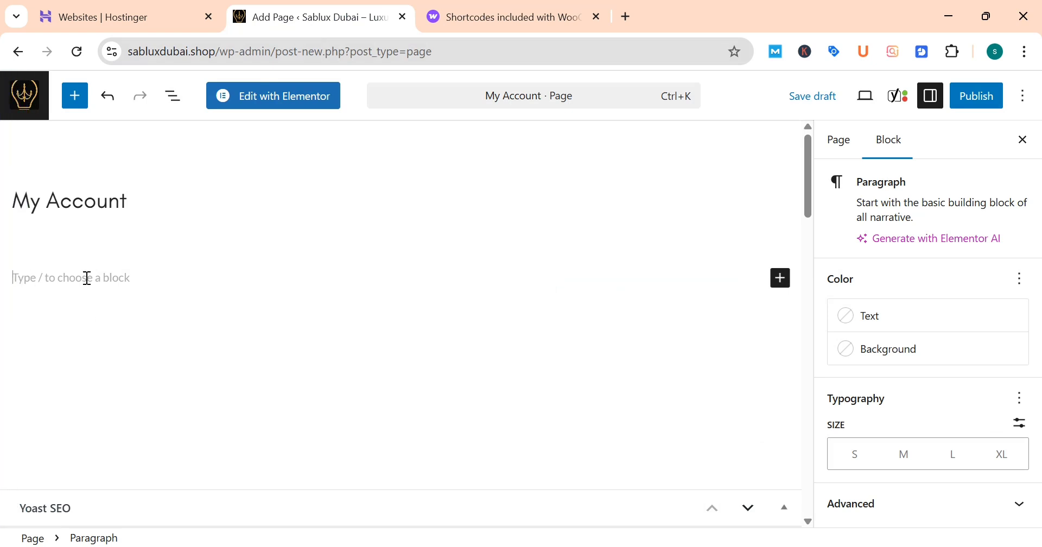
key("ctrl+v")
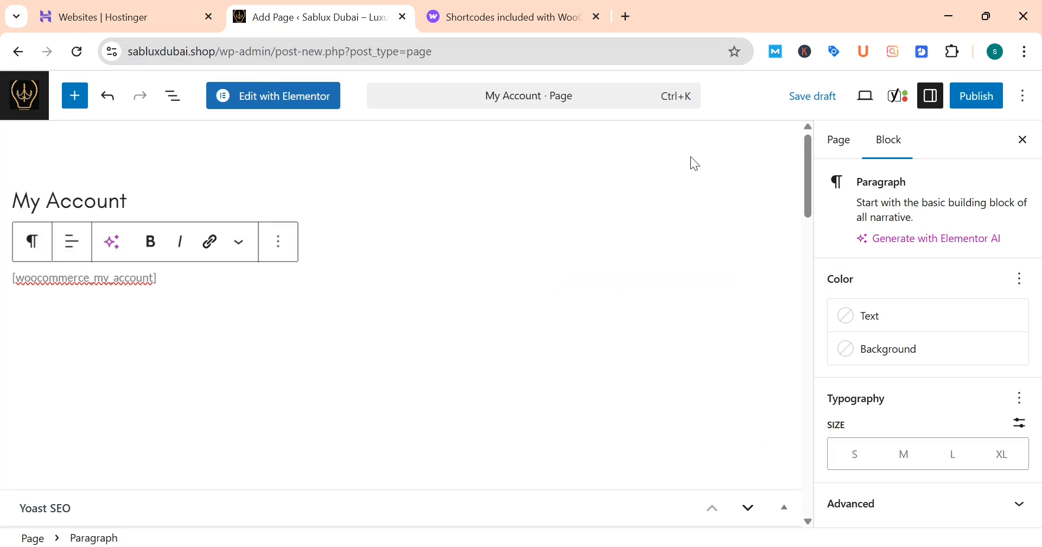
left_click(967, 100)
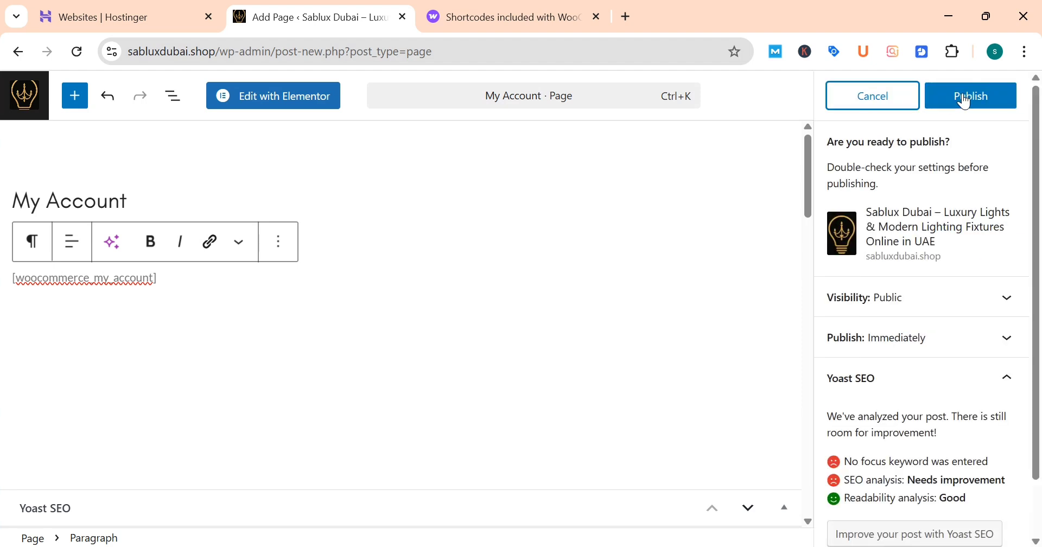
left_click(966, 101)
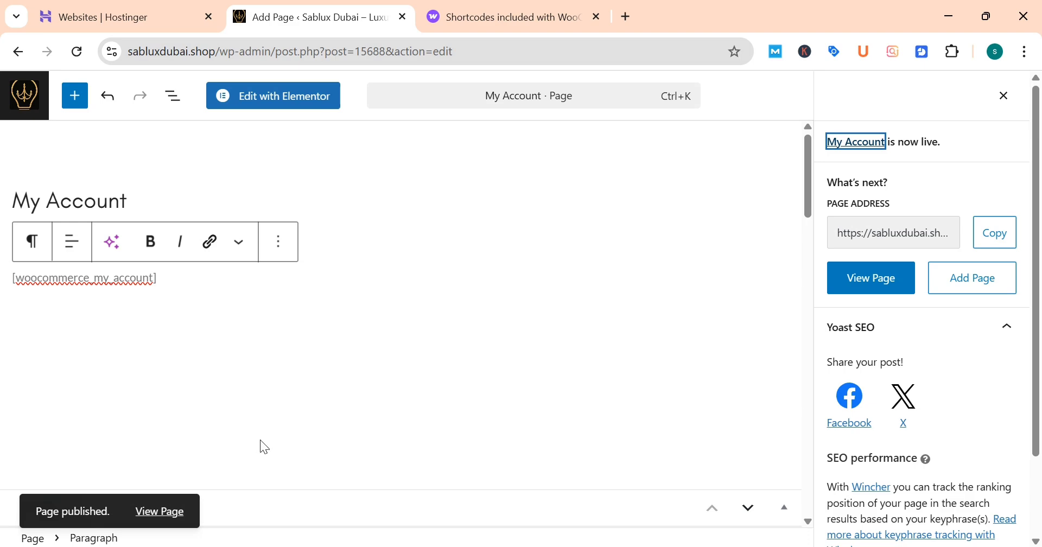
- Leave the page editor and open the Advanced page setup in the WooCommerce settings
left_click(27, 56)
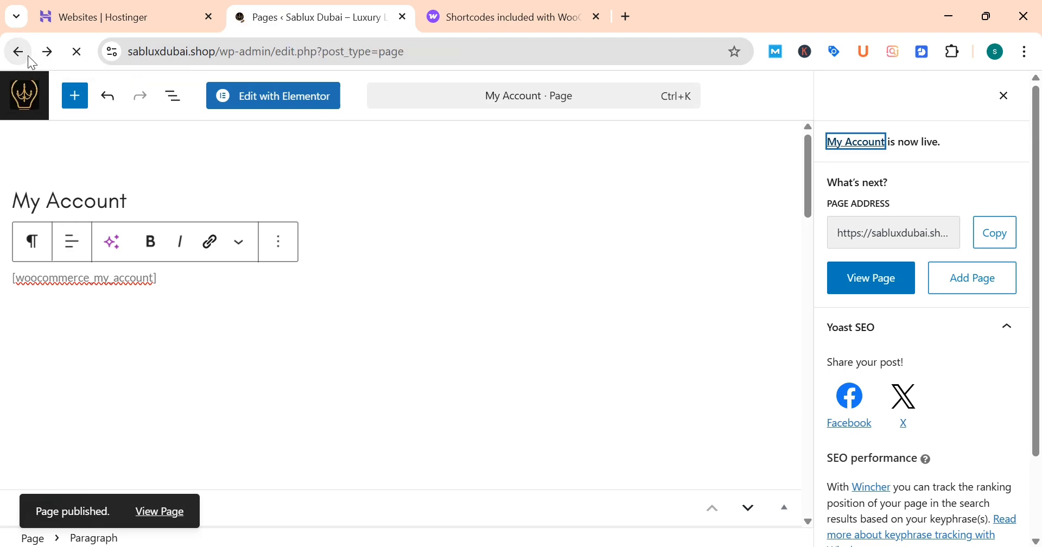
scroll(28, 281, "down", 7)
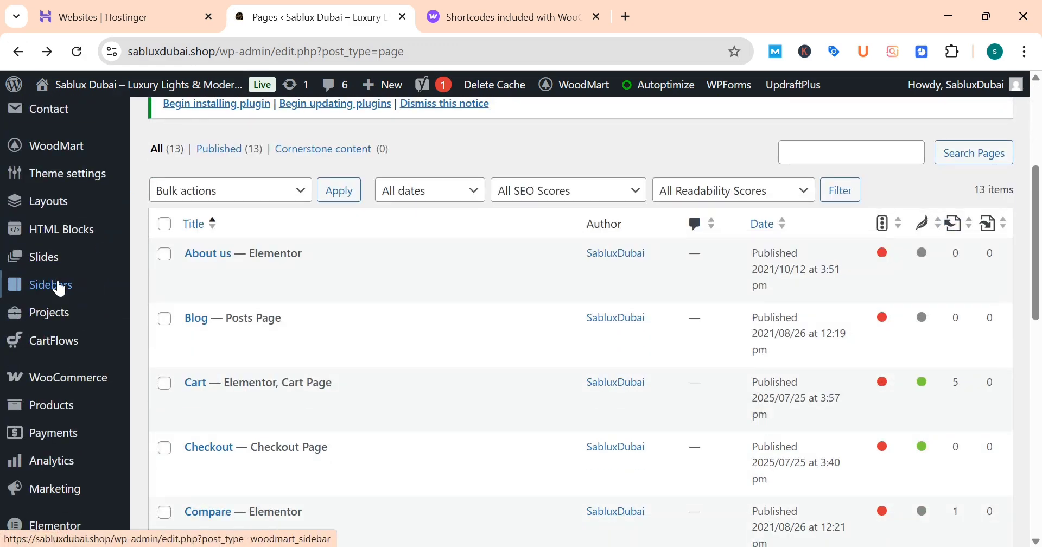
mouse_move(62, 225)
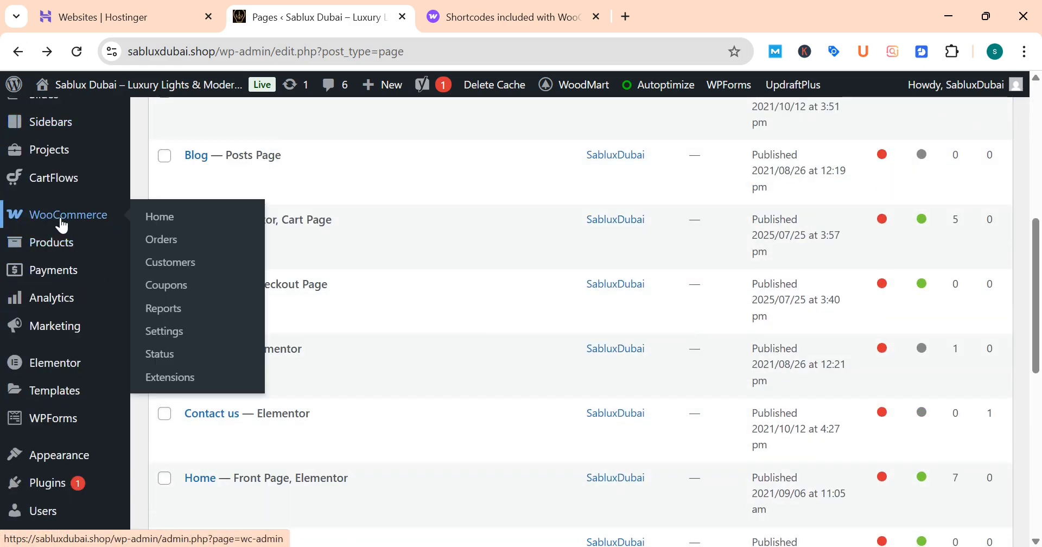
left_click(185, 332)
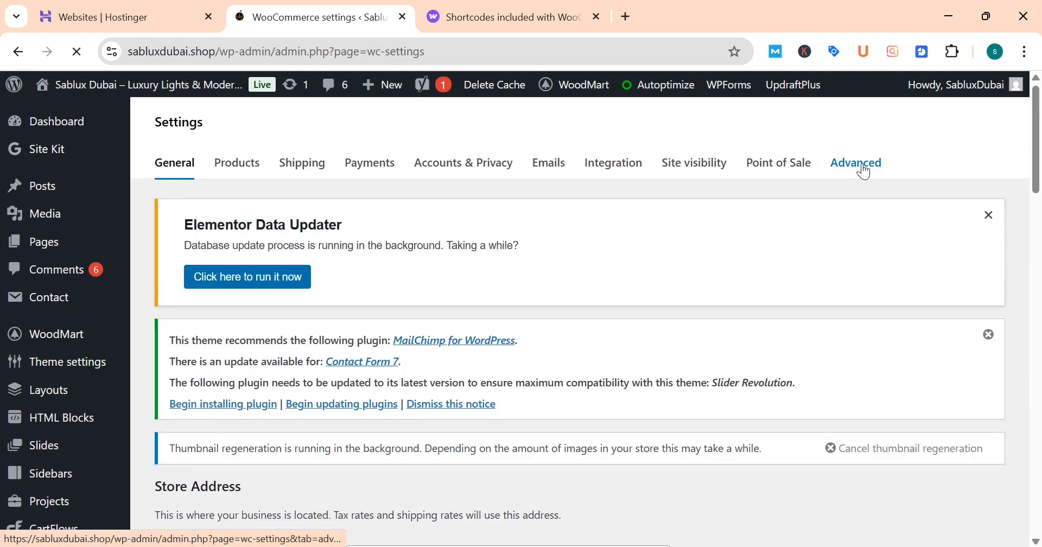
left_click(863, 170)
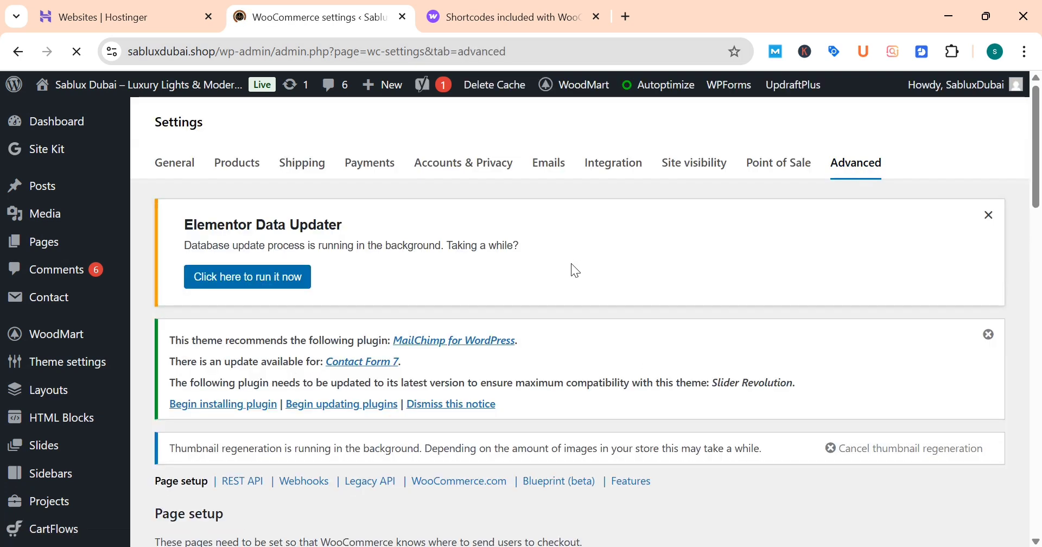
scroll(494, 280, "down", 3)
scroll(494, 281, "down", 3)
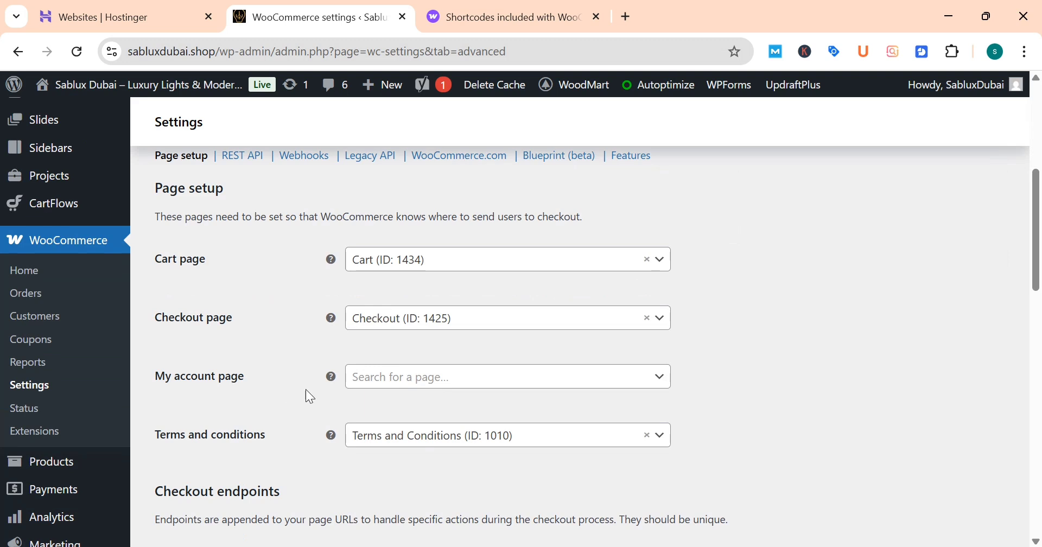
- Search for "My Account", assign that page as the store's My account page, and save the settings
left_click(440, 387)
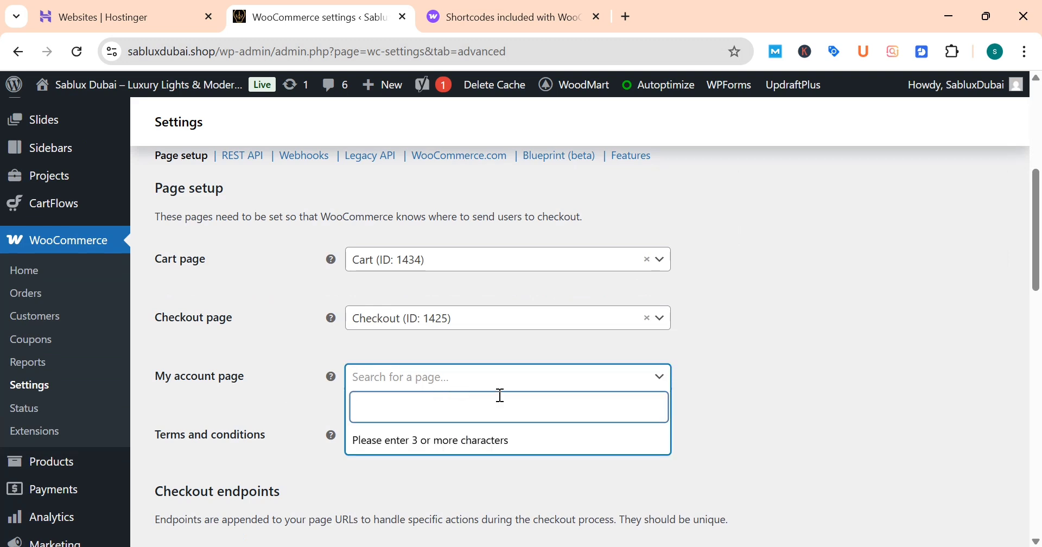
type("My A")
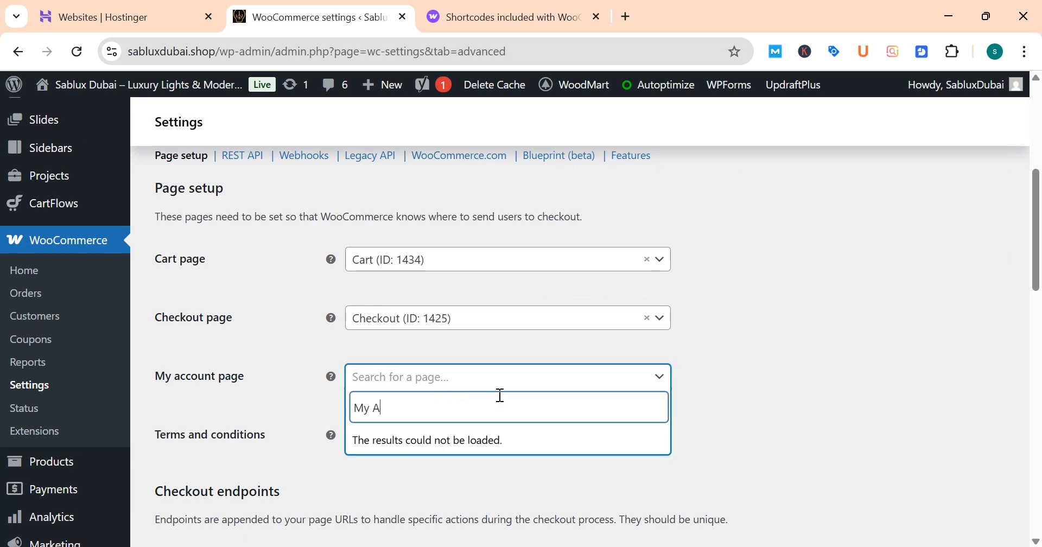
type("co")
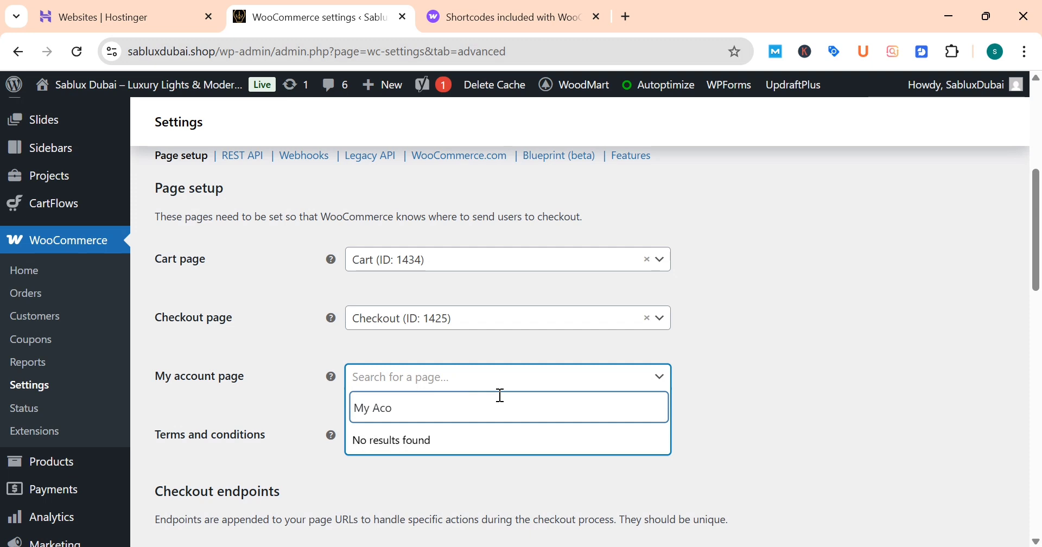
key("BackSpace")
type("c")
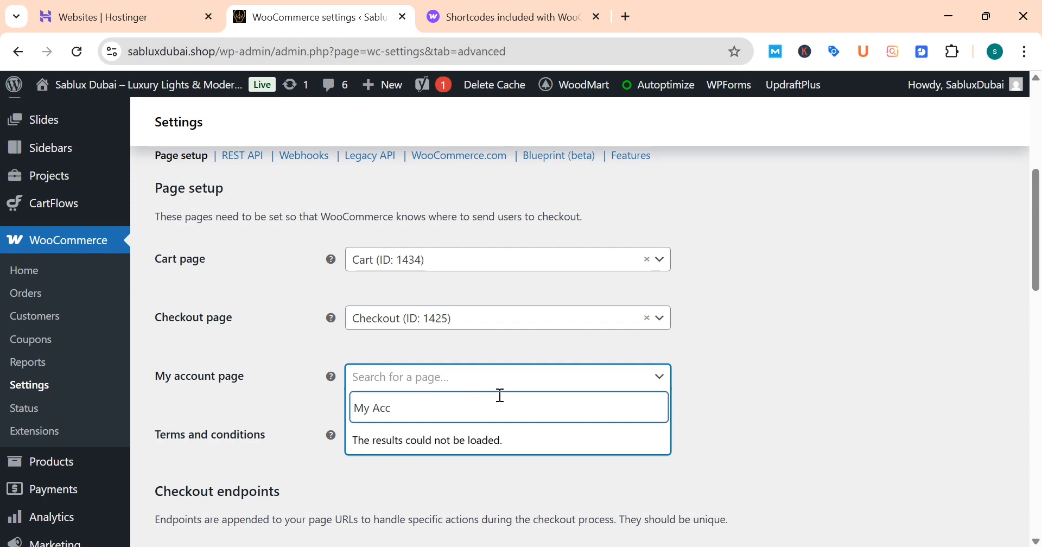
type("ount")
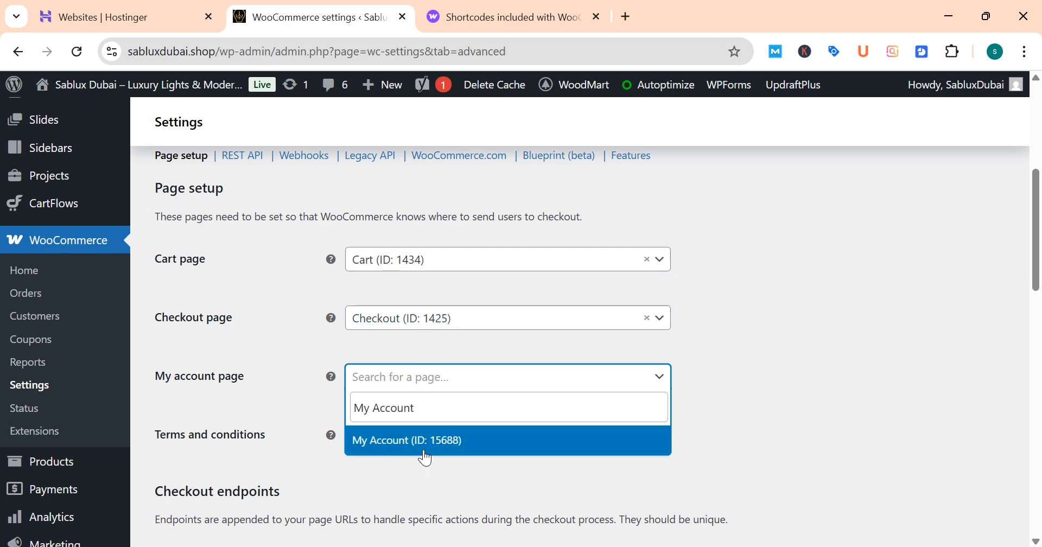
left_click(426, 457)
scroll(408, 402, "down", 10)
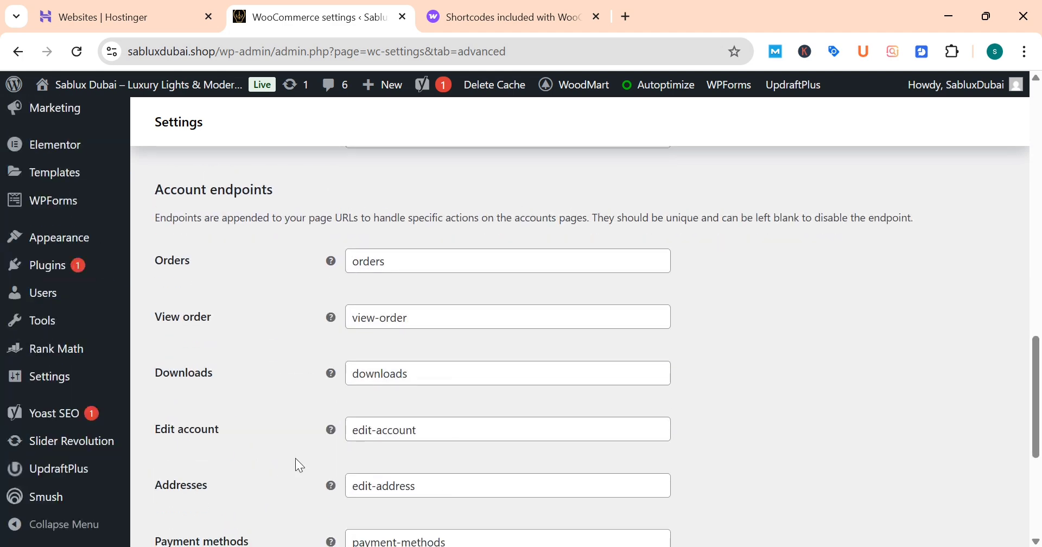
scroll(263, 491, "down", 5)
left_click(211, 491)
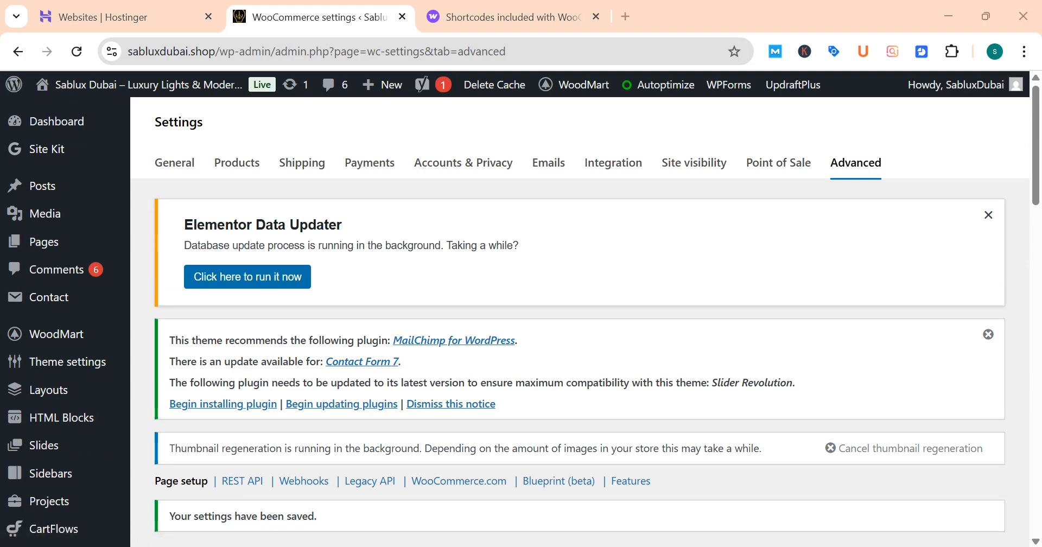
- Switch to the storefront's browser window, reload it, and go from the login form to account creation to check the registration form
key("alt+Tab")
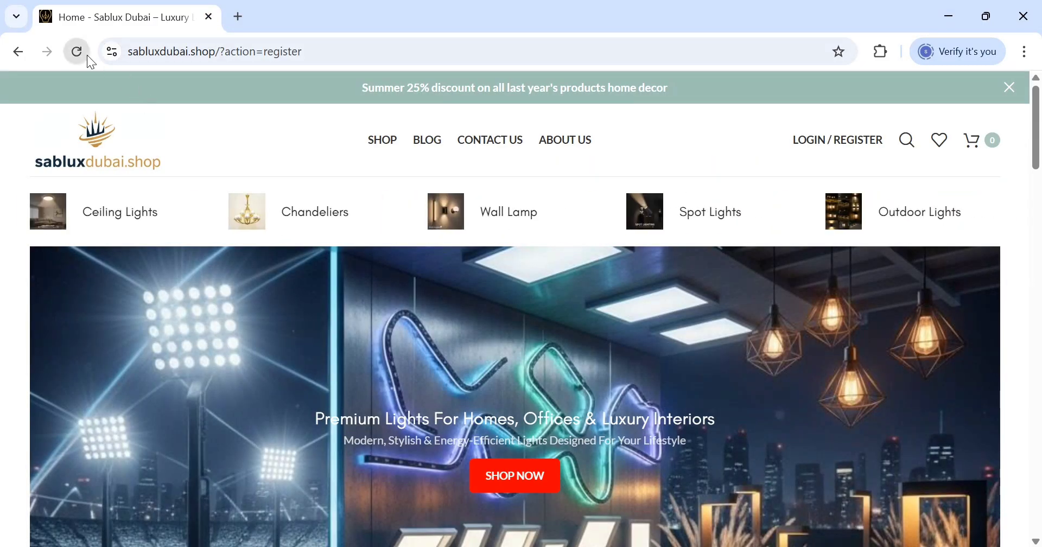
left_click(87, 55)
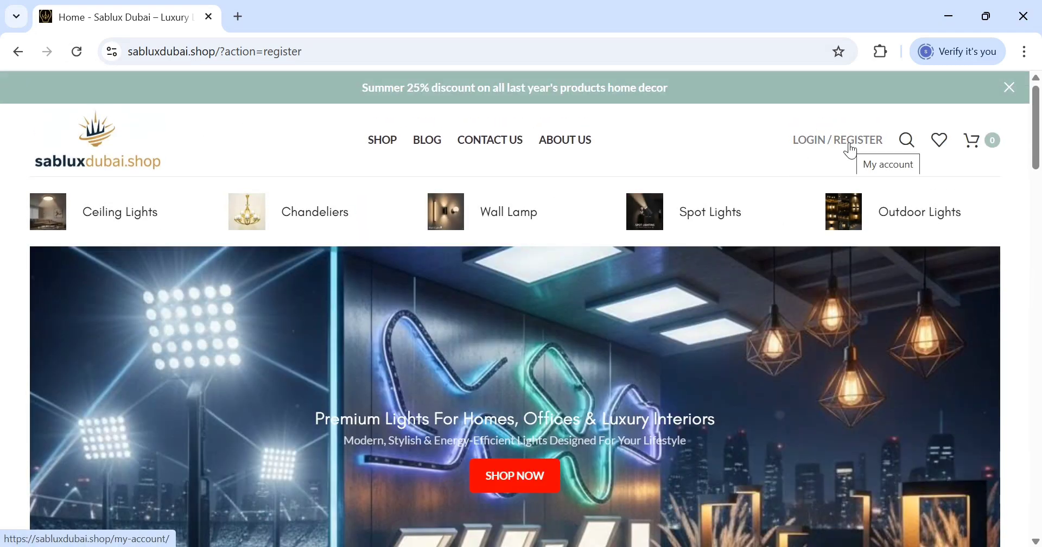
left_click(850, 142)
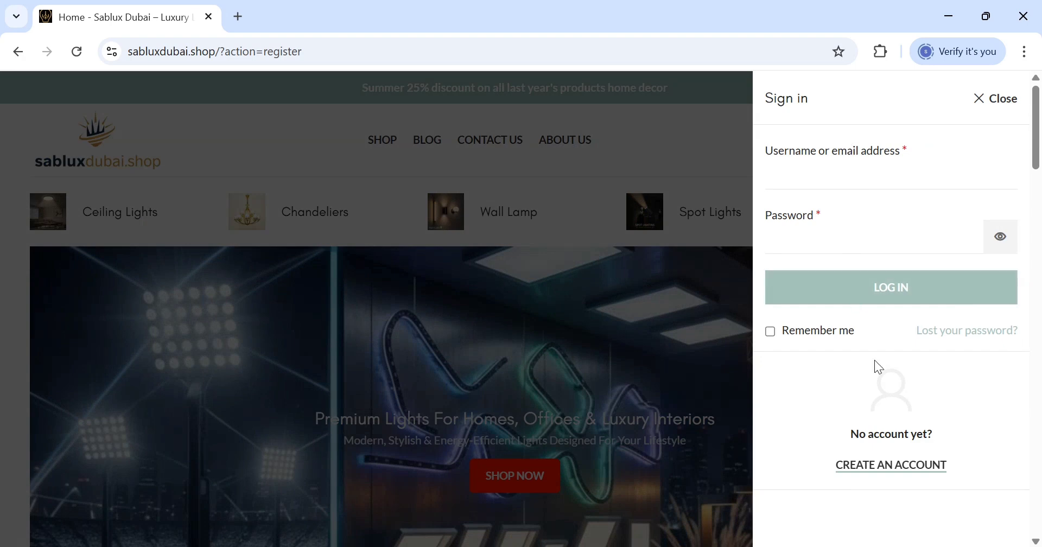
left_click(889, 476)
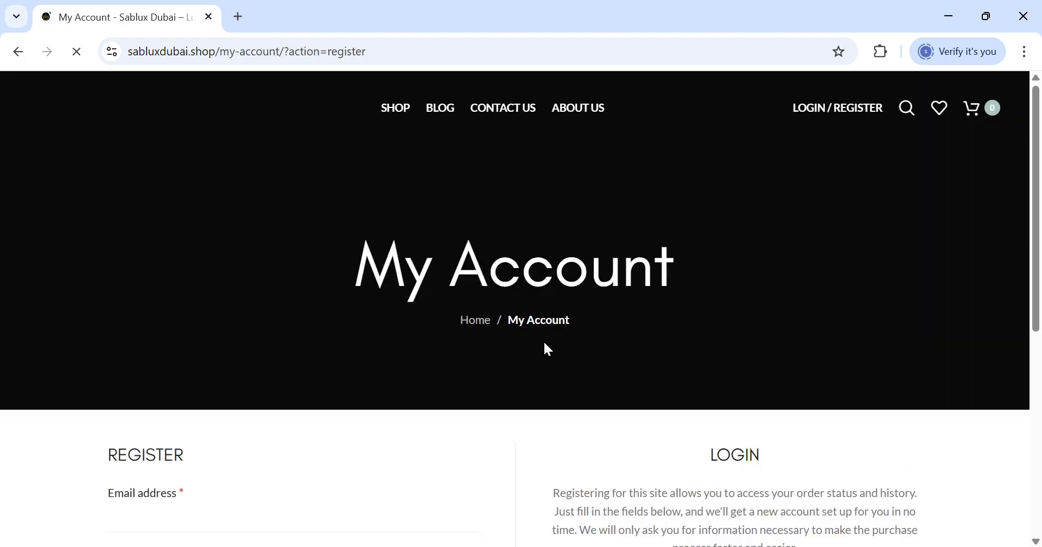
scroll(462, 251, "down", 4)
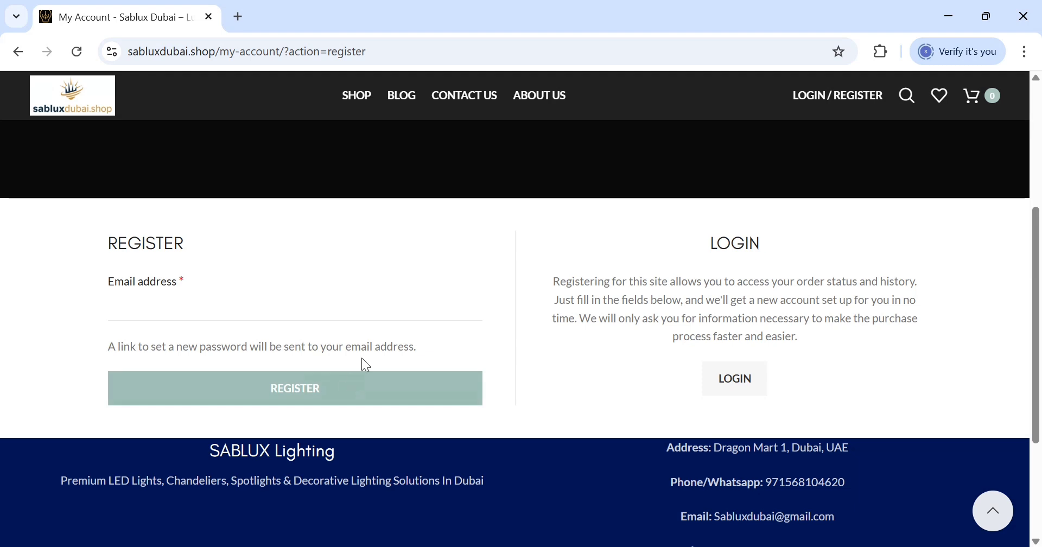
scroll(403, 302, "up", 3)
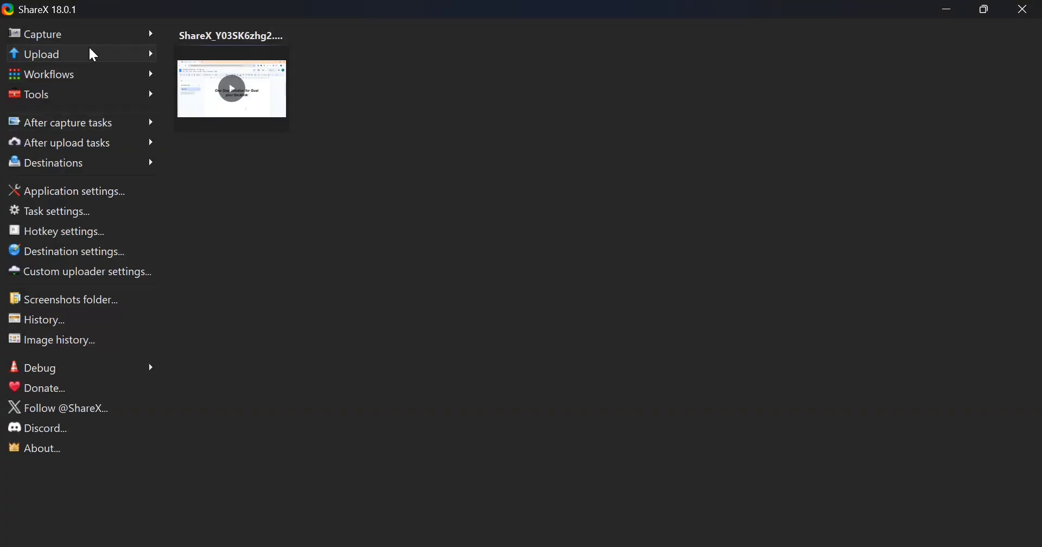
left_click(81, 37)
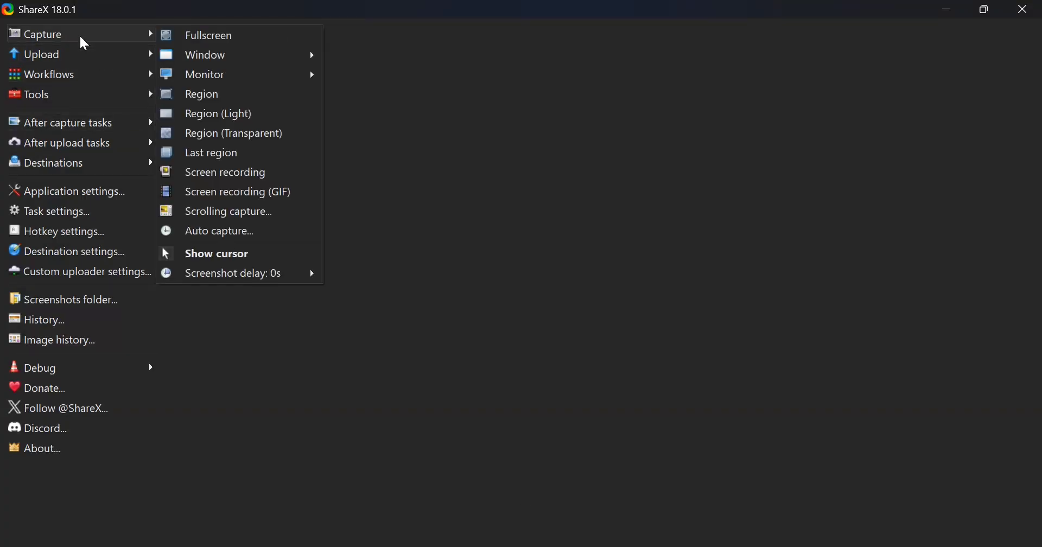
left_click(135, 42)
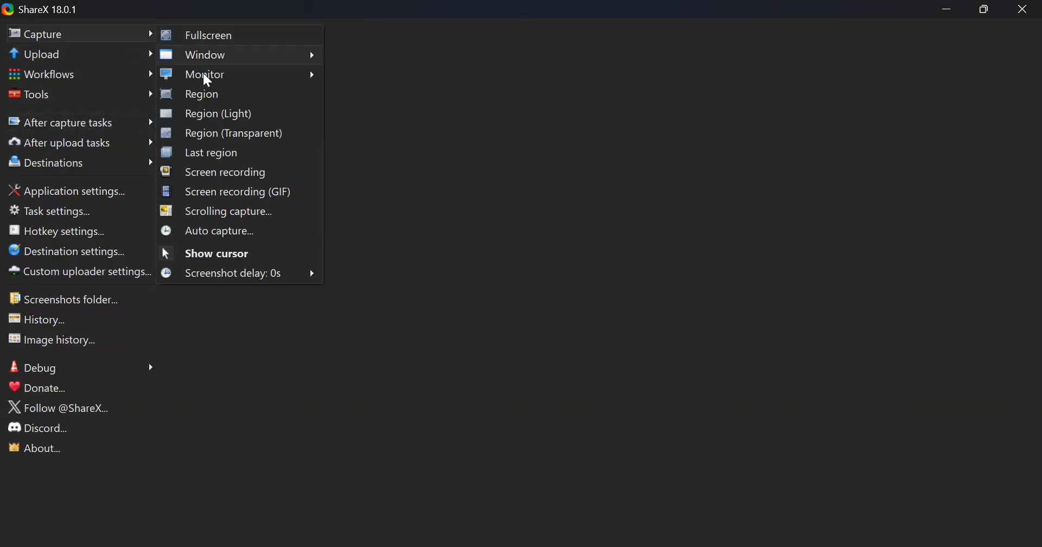